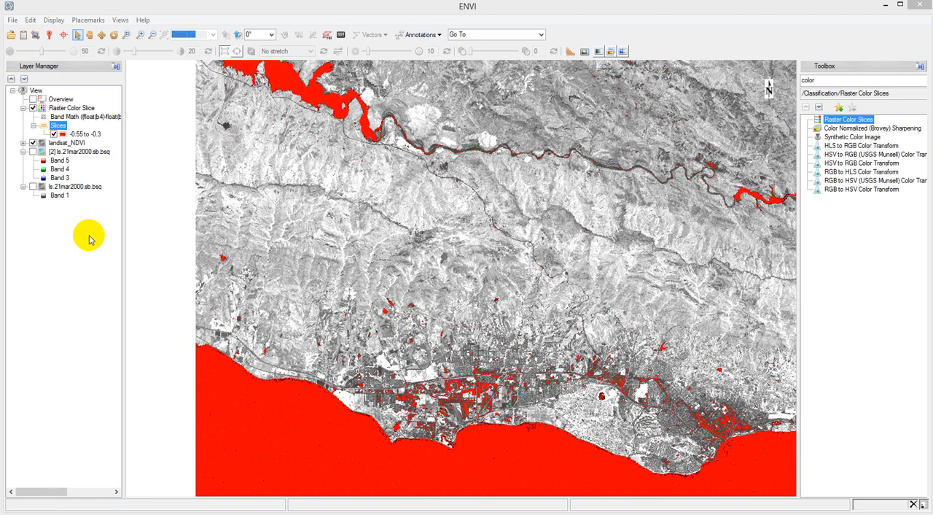
Step: Hide the Raster Color Slice layer, inspect landsat_NDVI pixel values over the ocean and the northern lake, and show the layer again
{"action": "left_click", "coordinate": [33, 108]}
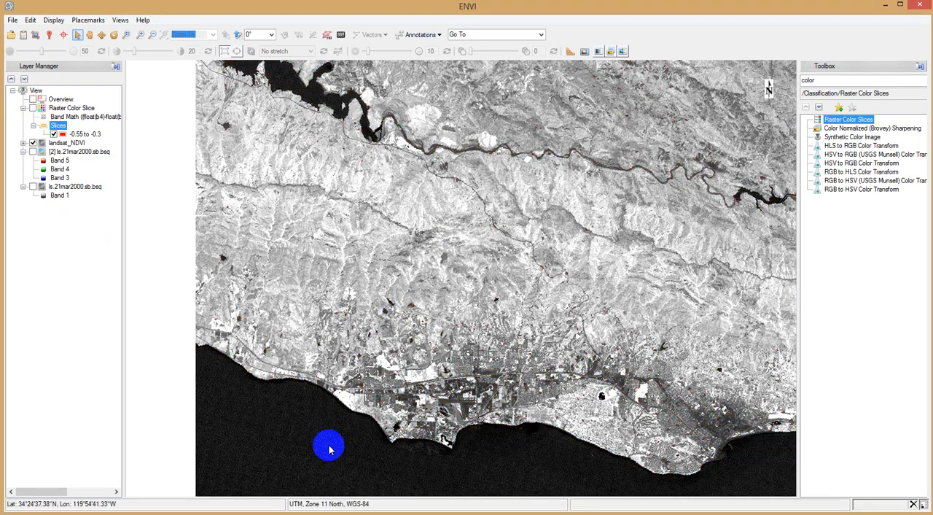
{"action": "mouse_move", "coordinate": [932, 277]}
{"action": "left_mouse_down"}
{"action": "mouse_move", "coordinate": [435, 181]}
{"action": "mouse_move", "coordinate": [569, 161]}
{"action": "left_mouse_up"}
{"action": "left_click", "coordinate": [292, 385]}
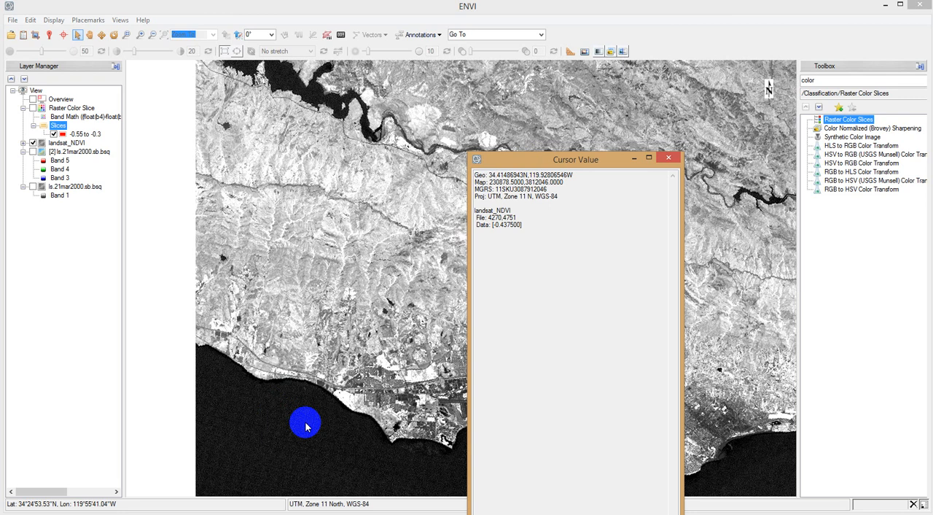
{"action": "left_click", "coordinate": [325, 96]}
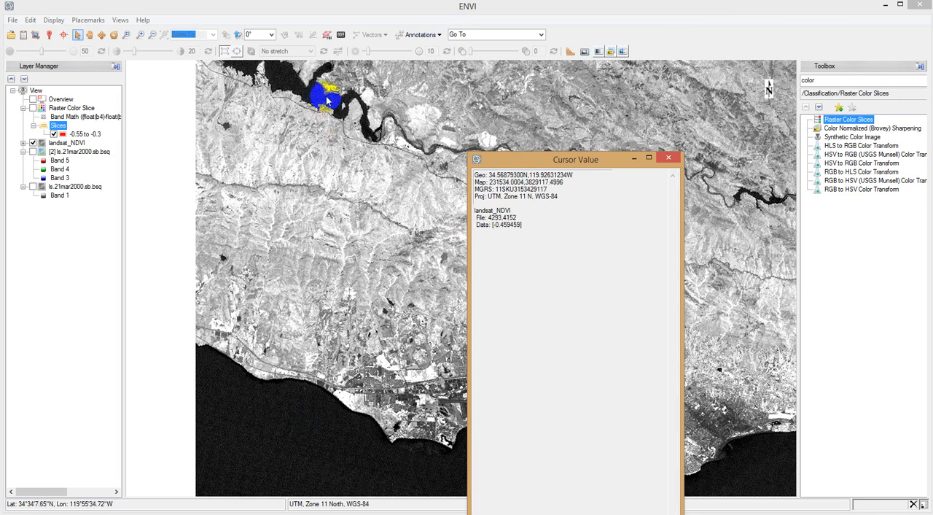
{"action": "left_click", "coordinate": [368, 129]}
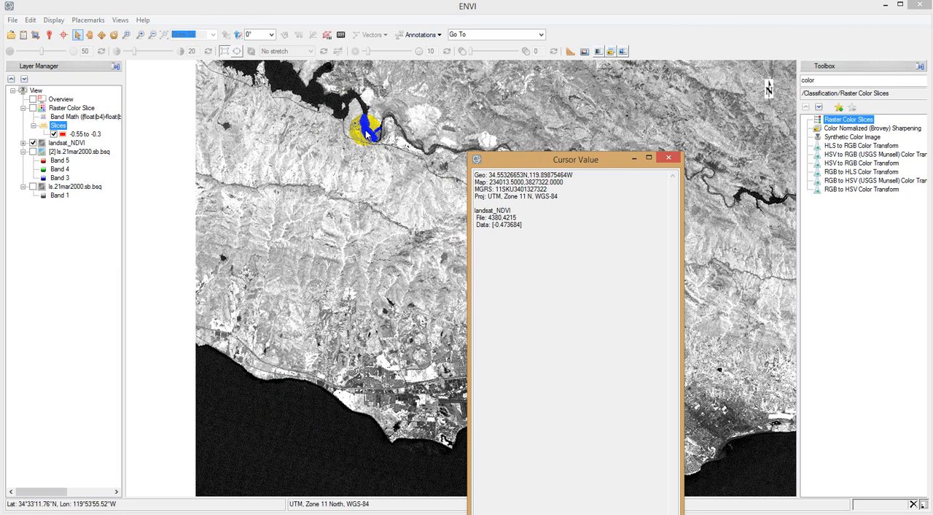
{"action": "left_click", "coordinate": [666, 160]}
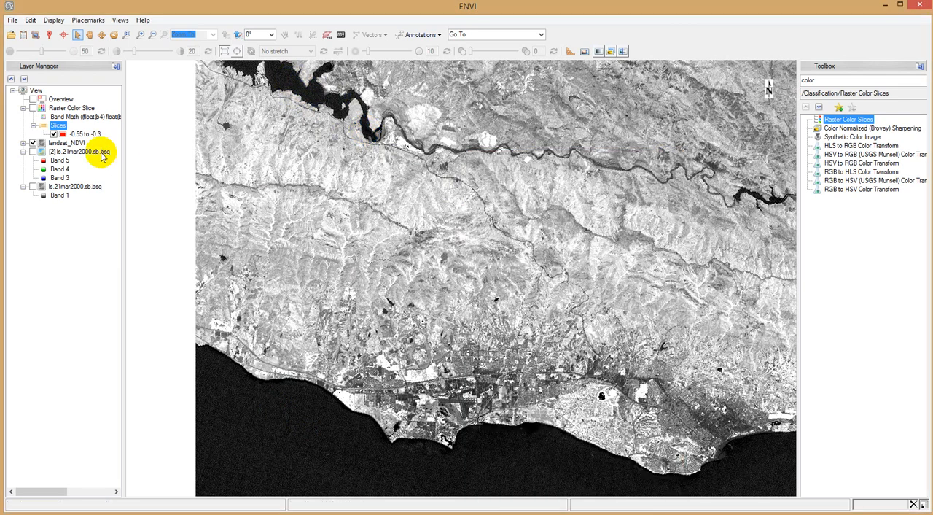
{"action": "left_click", "coordinate": [33, 108]}
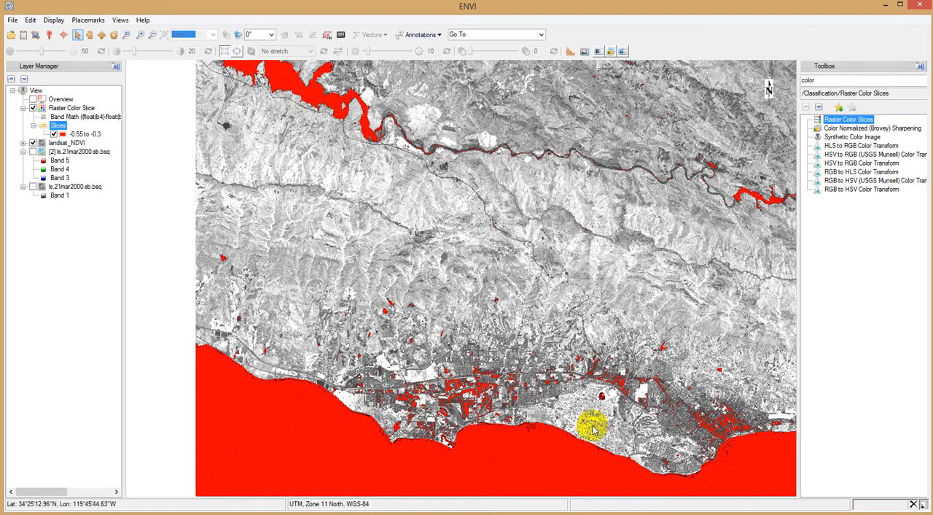
Step: Find the Build Mask tool and start it with landsat_NDVI as the input file
{"action": "double_click", "coordinate": [817, 80]}
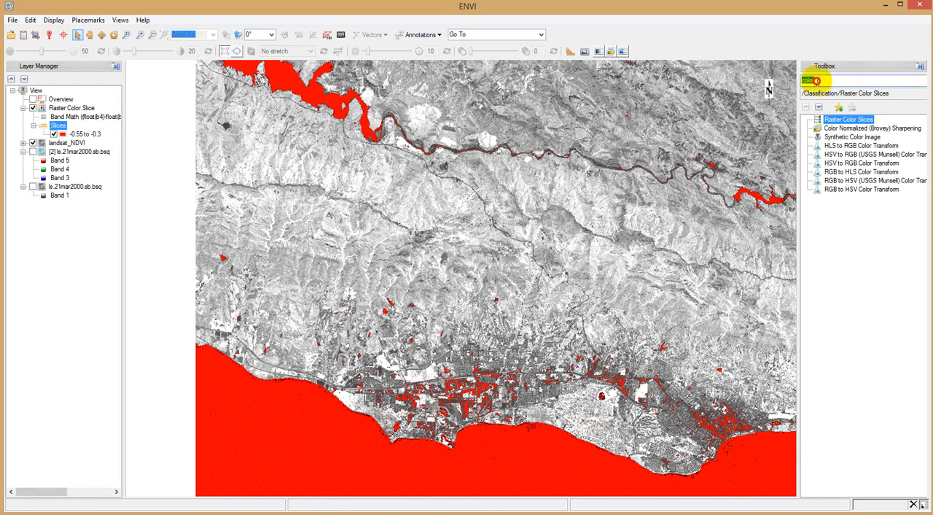
{"action": "type", "text": "buil"}
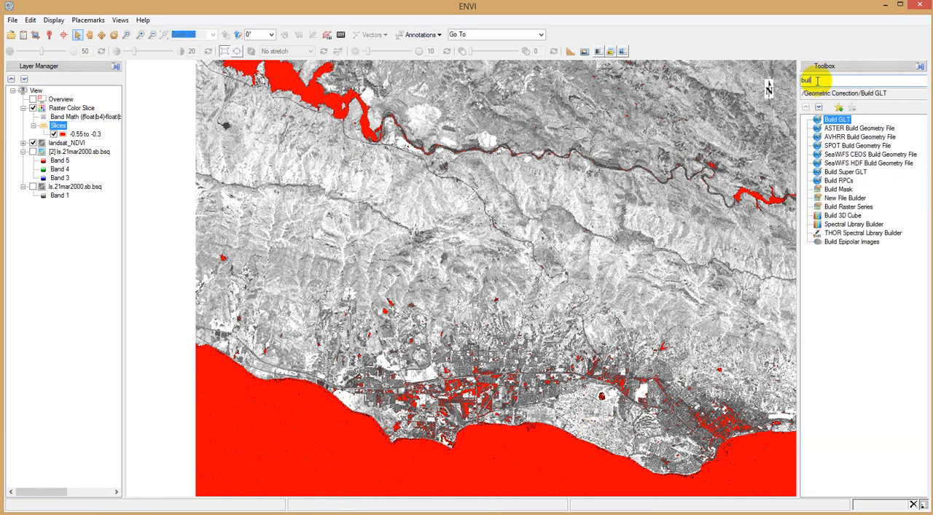
{"action": "type", "text": "d maskk"}
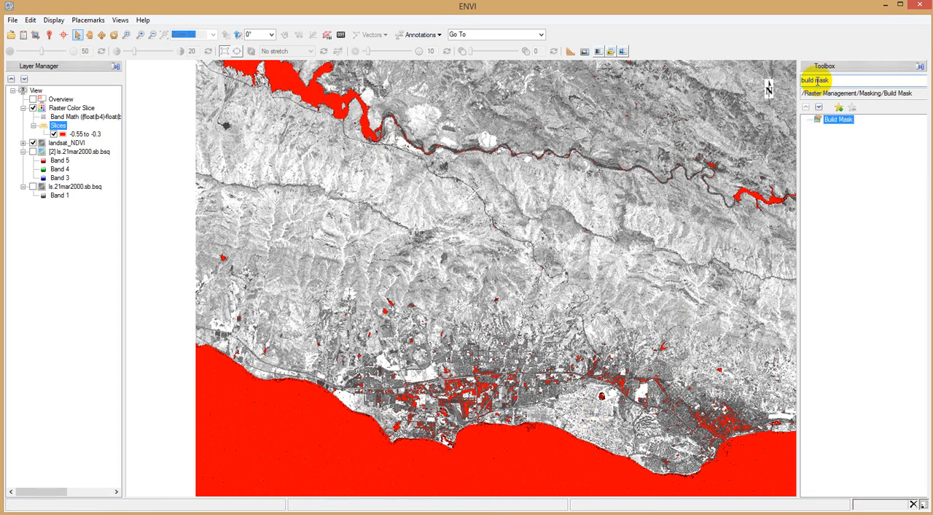
{"action": "left_click", "coordinate": [831, 121]}
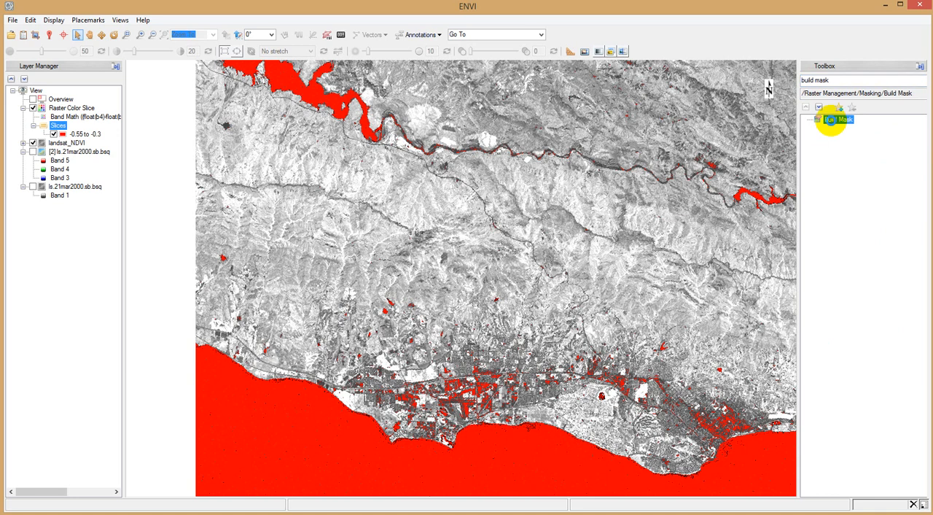
{"action": "double_click", "coordinate": [830, 121]}
{"action": "left_click_drag", "start_coordinate": [195, 38], "coordinate": [481, 116]}
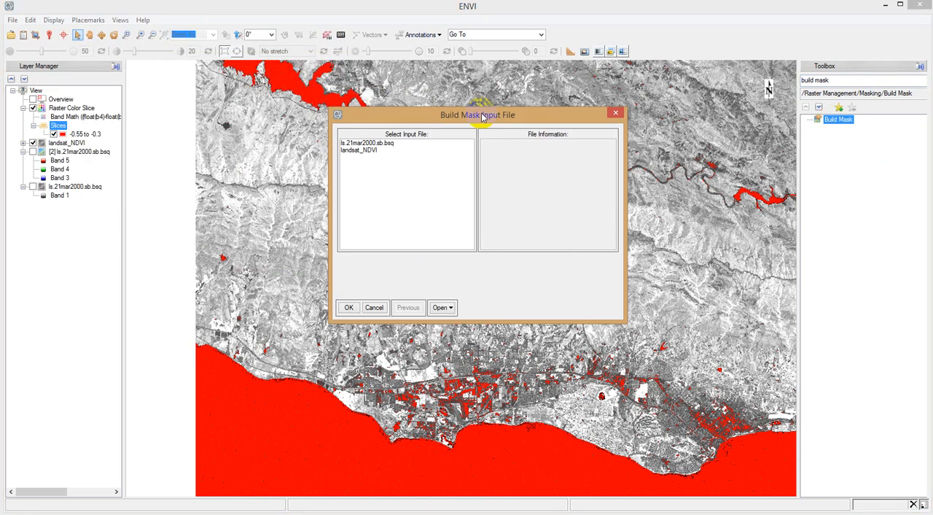
{"action": "left_click", "coordinate": [360, 151]}
{"action": "left_click", "coordinate": [349, 307]}
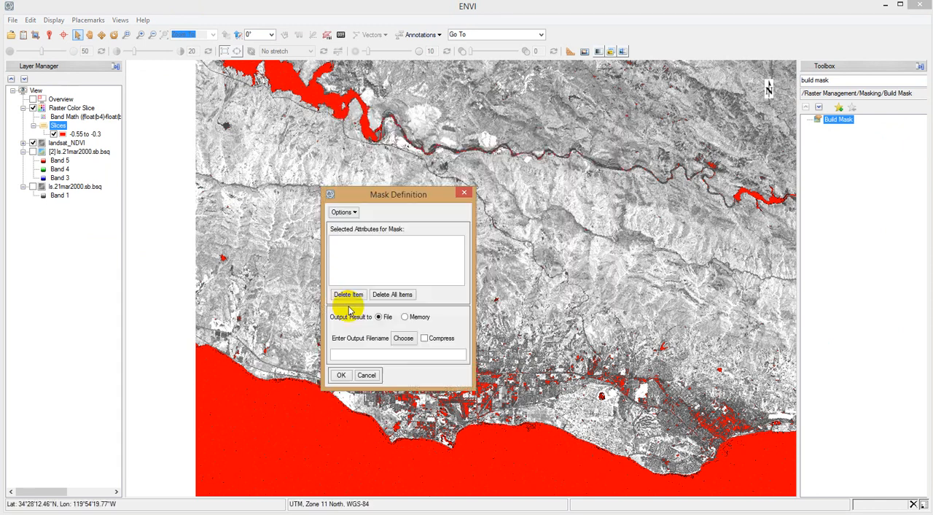
Step: Import the EVF low_NDVI_spike.shp into the mask definition, with landsat_NDVI as its associated data file
{"action": "left_click", "coordinate": [352, 212]}
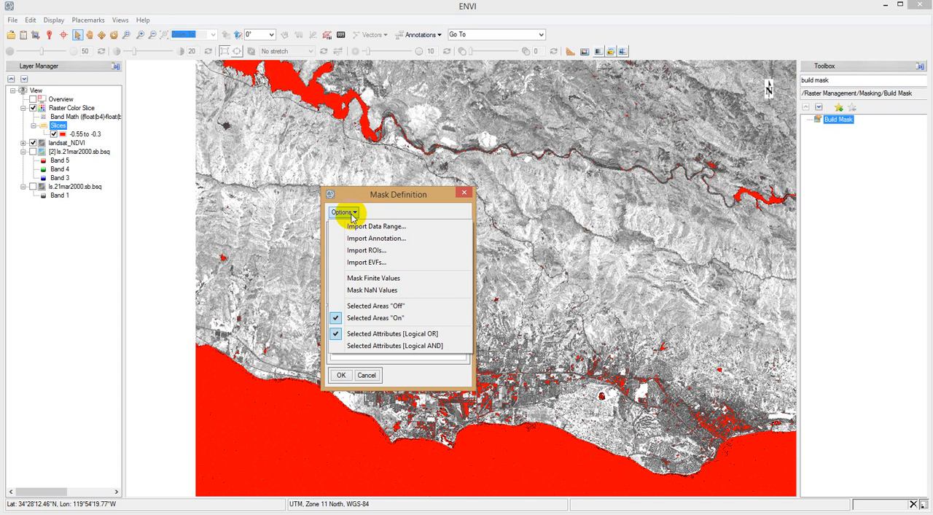
{"action": "left_click", "coordinate": [359, 264]}
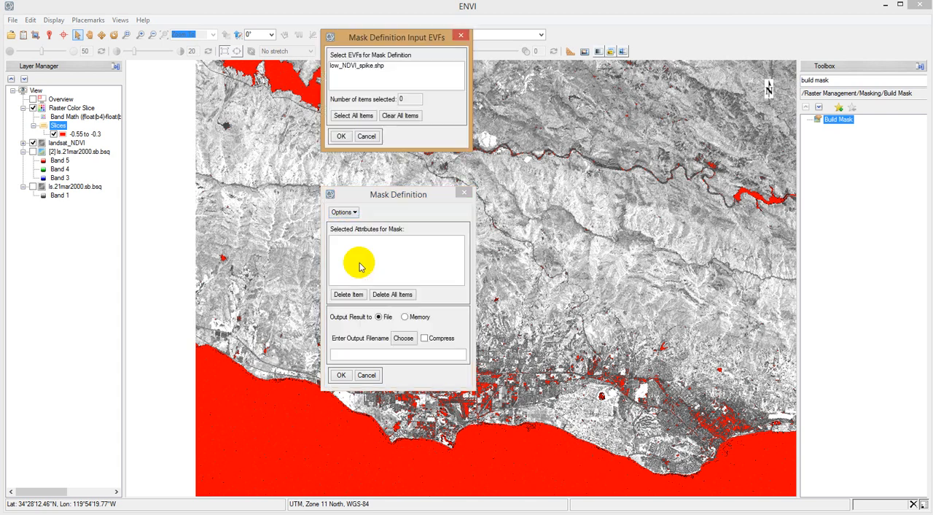
{"action": "left_click", "coordinate": [352, 70]}
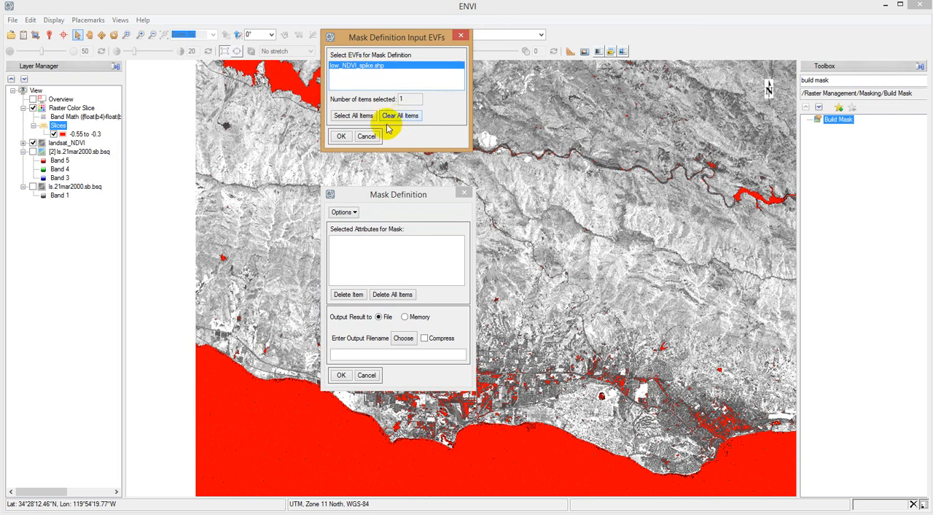
{"action": "left_click", "coordinate": [341, 137]}
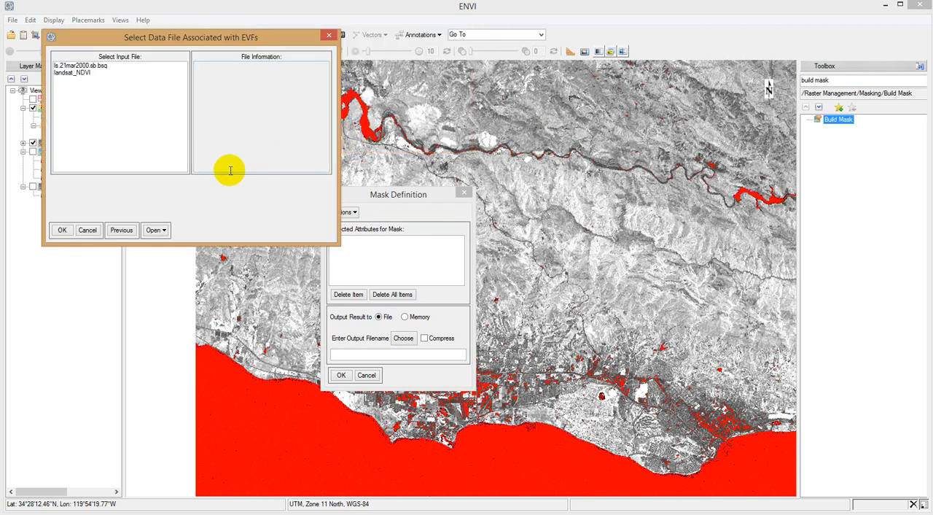
{"action": "left_click", "coordinate": [77, 73]}
{"action": "left_click", "coordinate": [62, 230]}
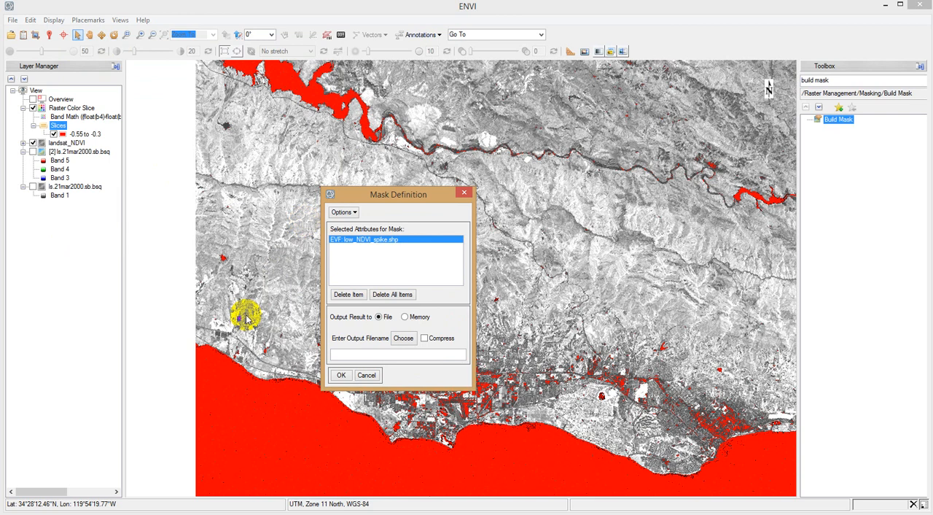
Step: Set the mask definition to Selected Areas "Off" so the imported polygons are masked out
{"action": "left_click", "coordinate": [354, 212]}
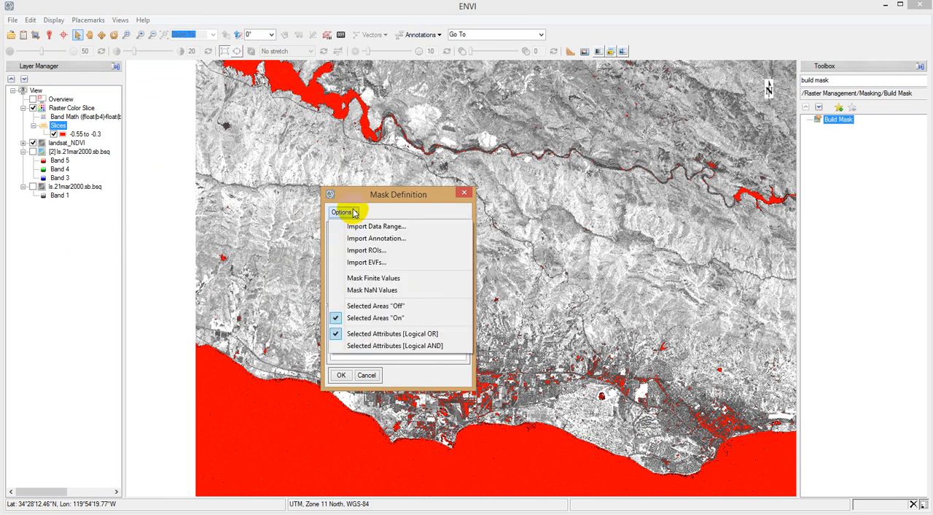
{"action": "left_click", "coordinate": [387, 309]}
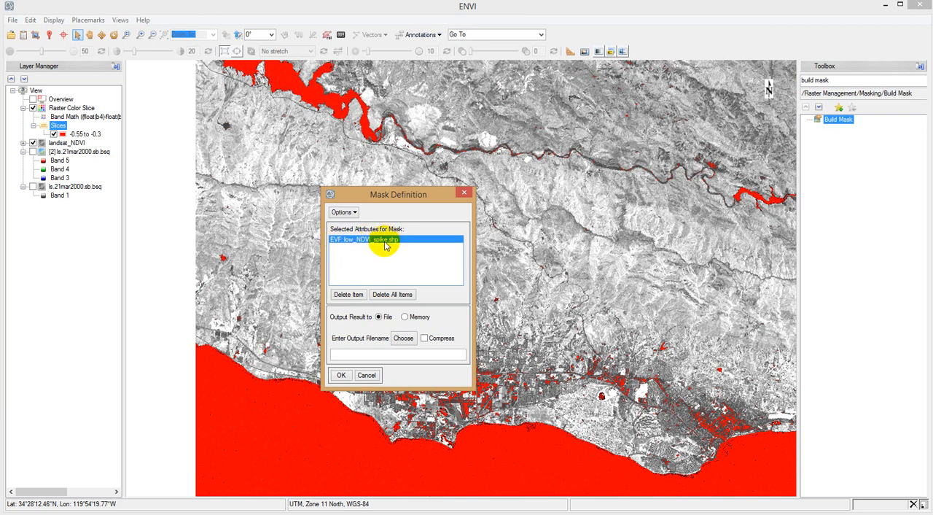
{"action": "left_click", "coordinate": [341, 212]}
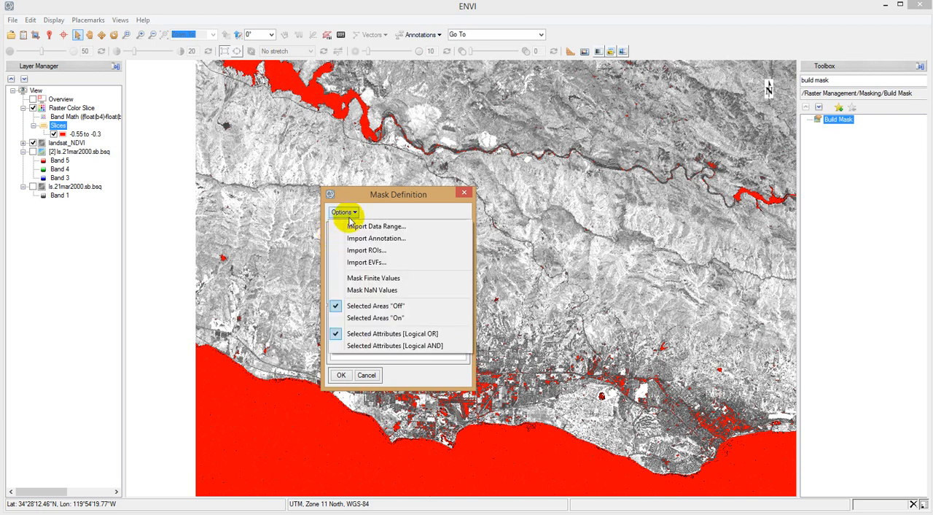
{"action": "left_click", "coordinate": [349, 309]}
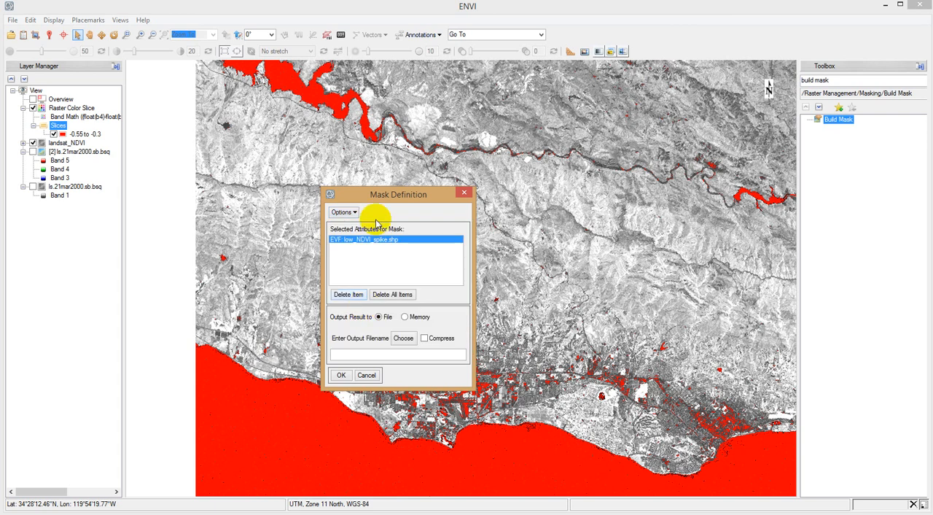
Step: Set the mask's output file to wtr_mask in the Lab1_work folder
{"action": "left_click", "coordinate": [403, 337]}
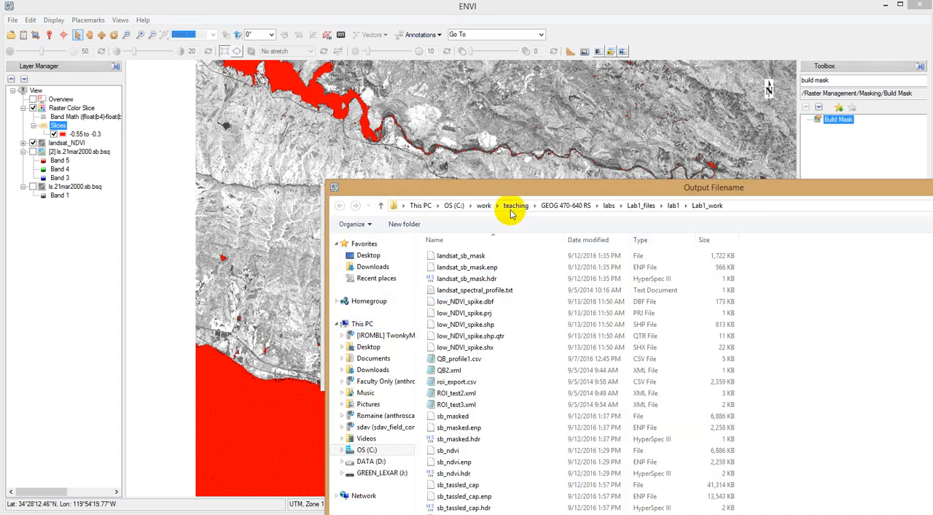
{"action": "left_click_drag", "start_coordinate": [502, 186], "coordinate": [379, 17]}
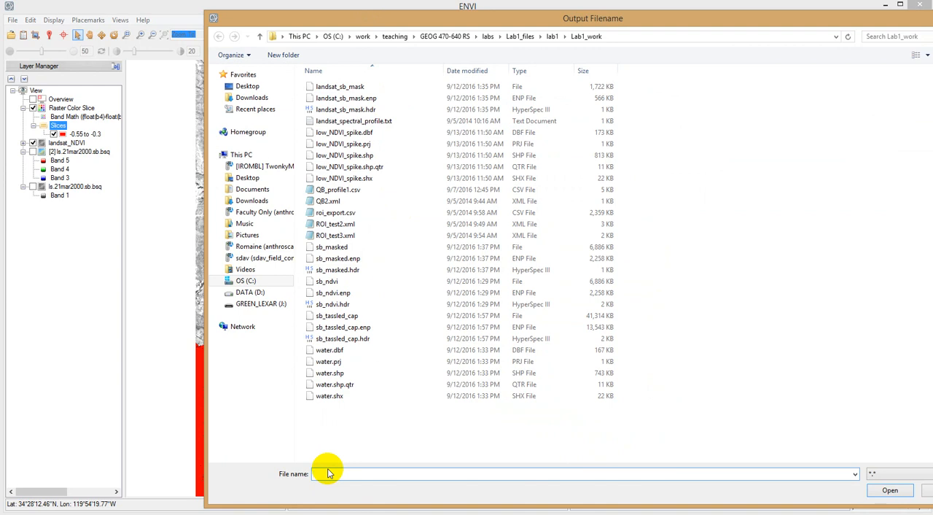
{"action": "type", "text": "wtr_mask"}
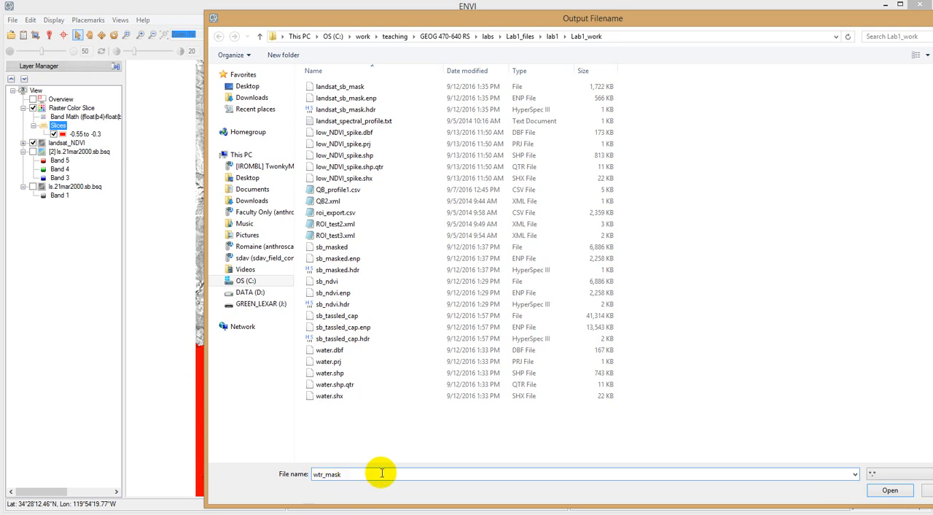
{"action": "left_click", "coordinate": [889, 489]}
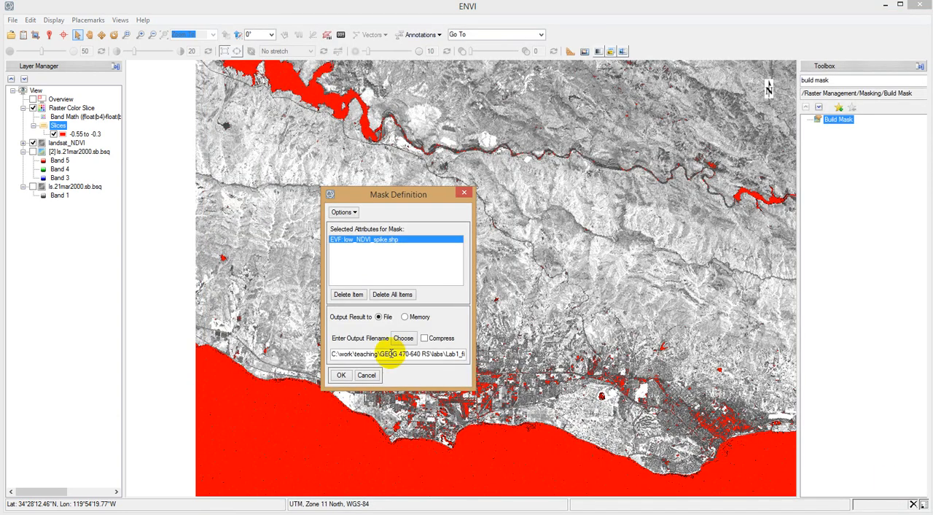
Step: Build the mask and inspect its pixel values on the image with Cursor Value
{"action": "left_click", "coordinate": [341, 375]}
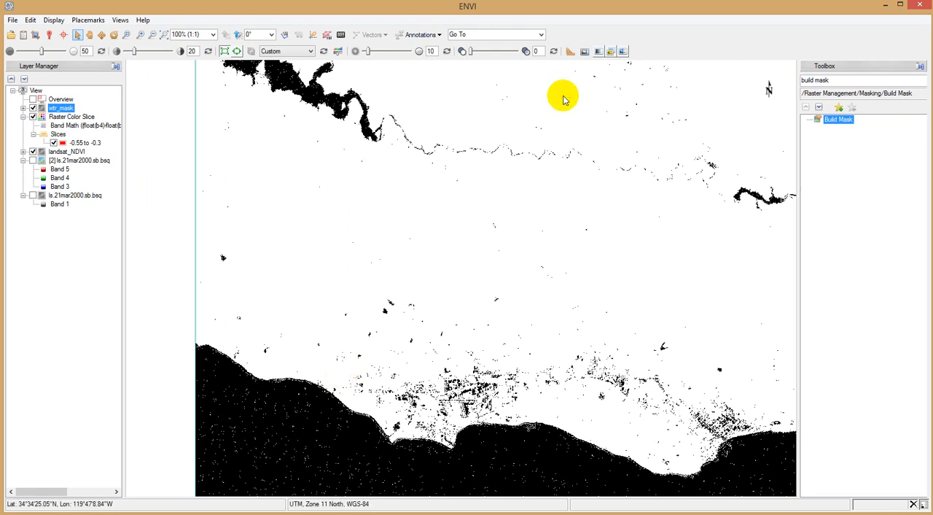
{"action": "left_click", "coordinate": [49, 35]}
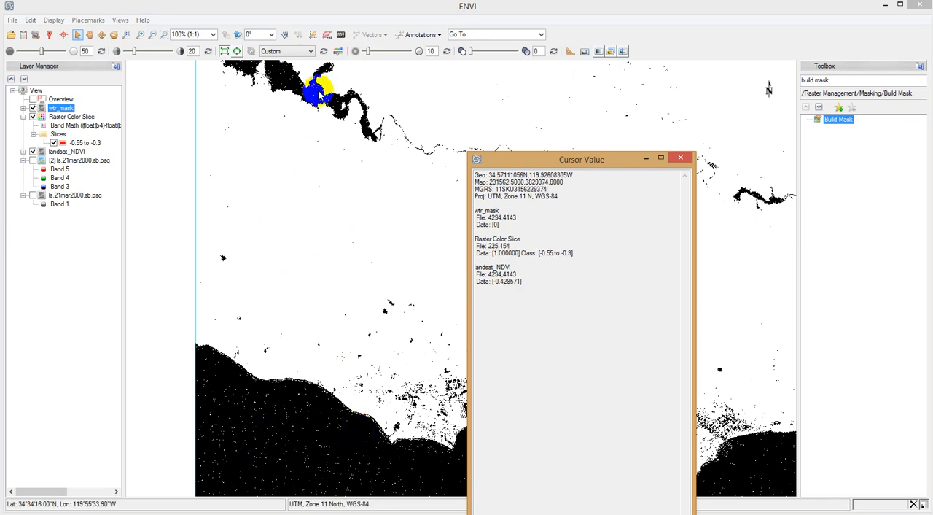
{"action": "left_click", "coordinate": [677, 160]}
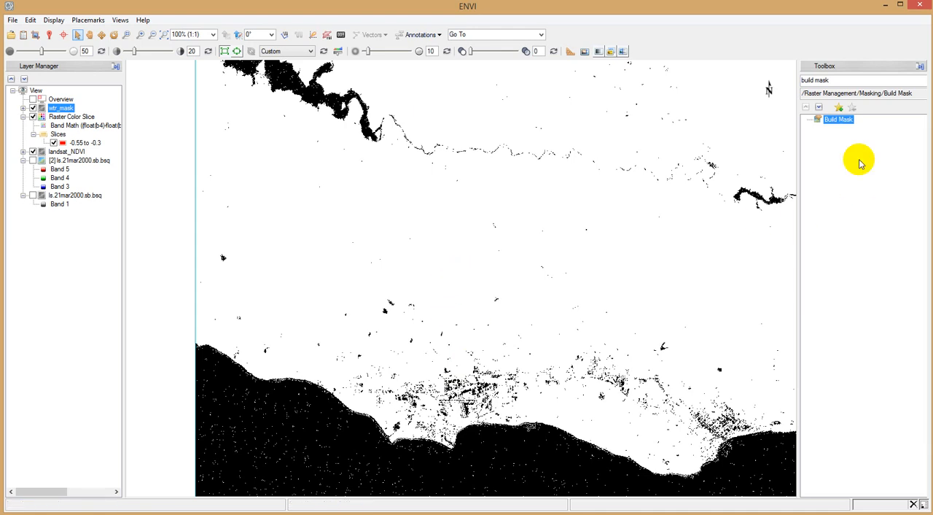
Step: Start the Apply Mask tool with landsat_NDVI as the input file and the Mask Band of wtr_mask as the mask
{"action": "triple_click", "coordinate": [833, 80]}
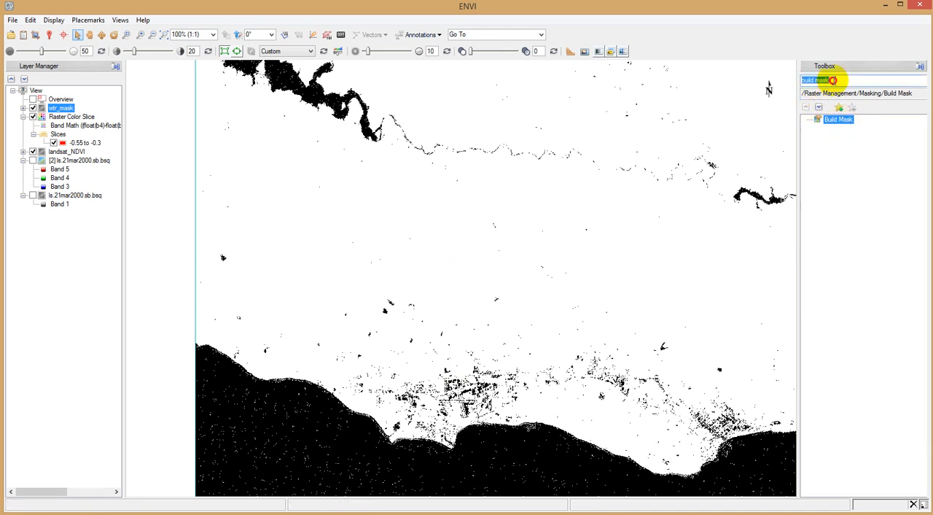
{"action": "type", "text": "apply"}
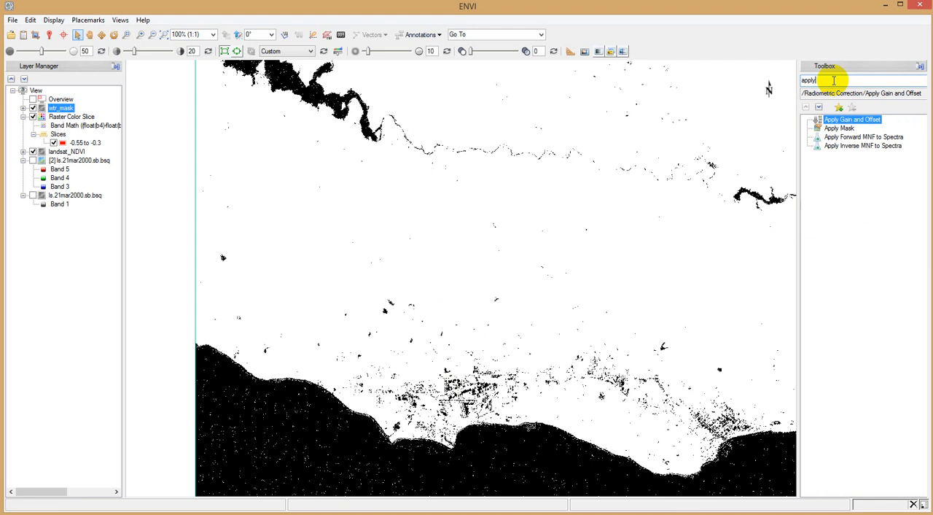
{"action": "double_click", "coordinate": [838, 129]}
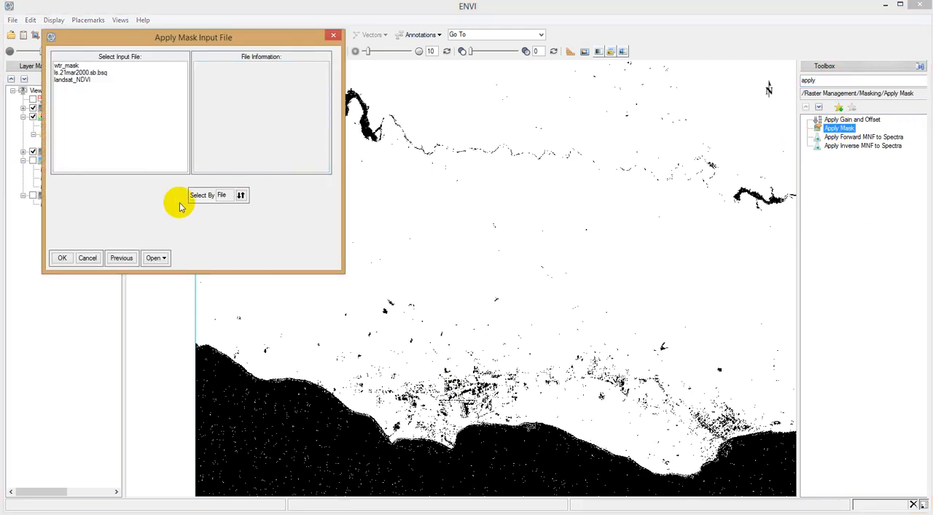
{"action": "left_click", "coordinate": [72, 80]}
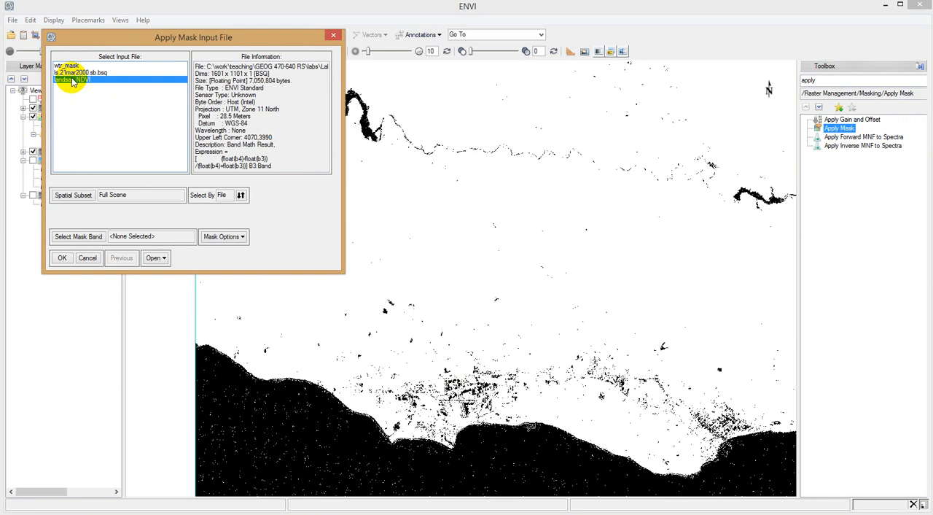
{"action": "left_click", "coordinate": [65, 239]}
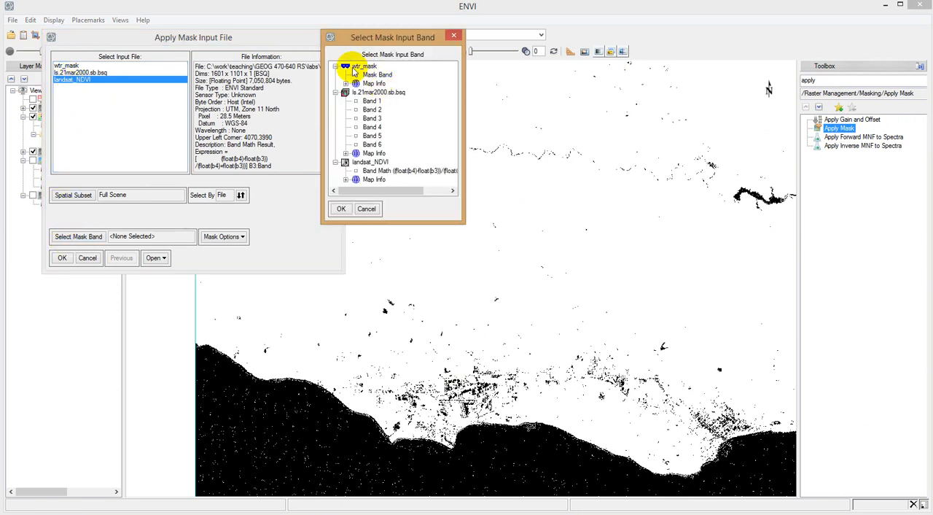
{"action": "left_click", "coordinate": [375, 76]}
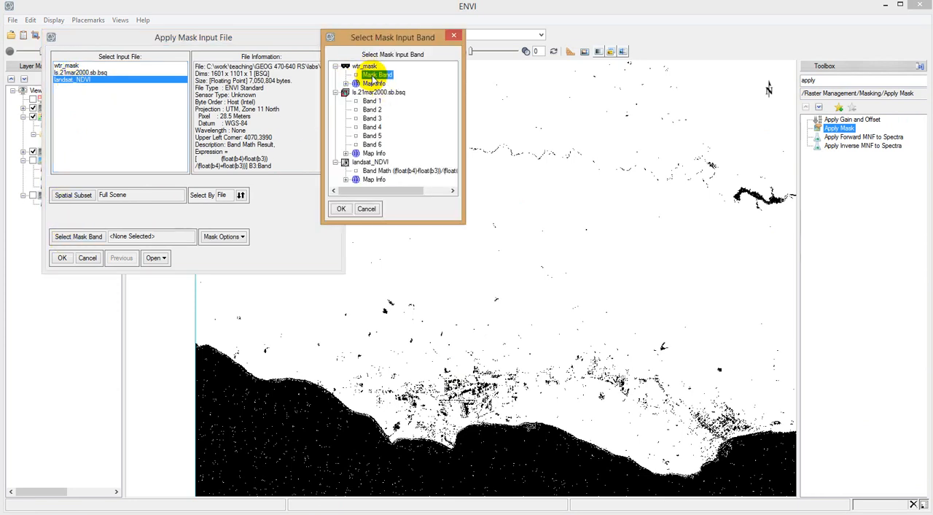
{"action": "left_click", "coordinate": [341, 209]}
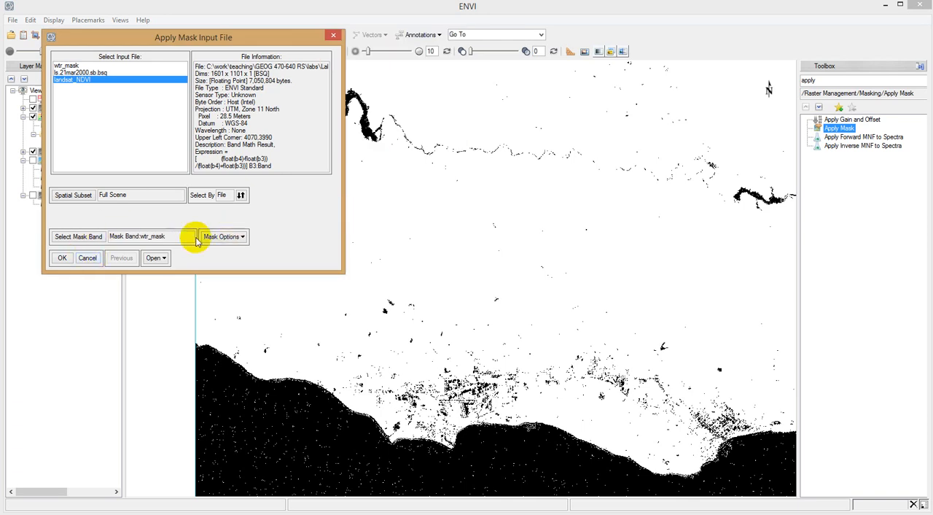
Step: Accept the Apply Mask input selection and set the Mask Value to -5
{"action": "left_click", "coordinate": [61, 260]}
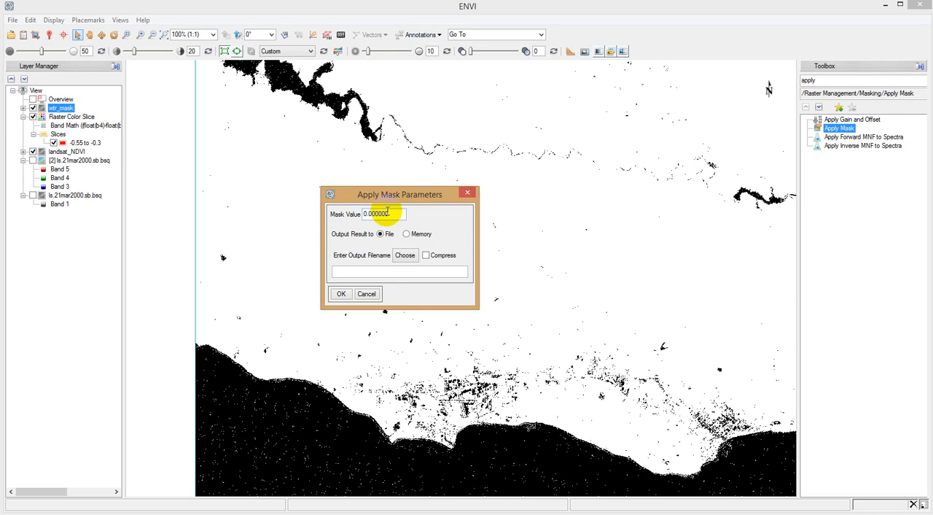
{"action": "left_click_drag", "start_coordinate": [401, 213], "coordinate": [354, 217]}
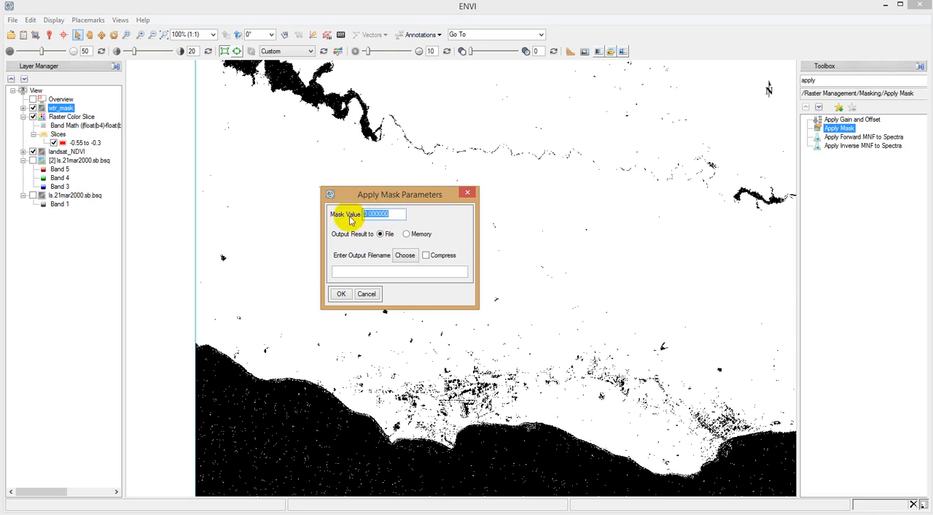
{"action": "key", "text": "BackSpace"}
Step: Set the output file to masked_ndvi in the Lab1_work folder and apply the mask
{"action": "left_click", "coordinate": [404, 255]}
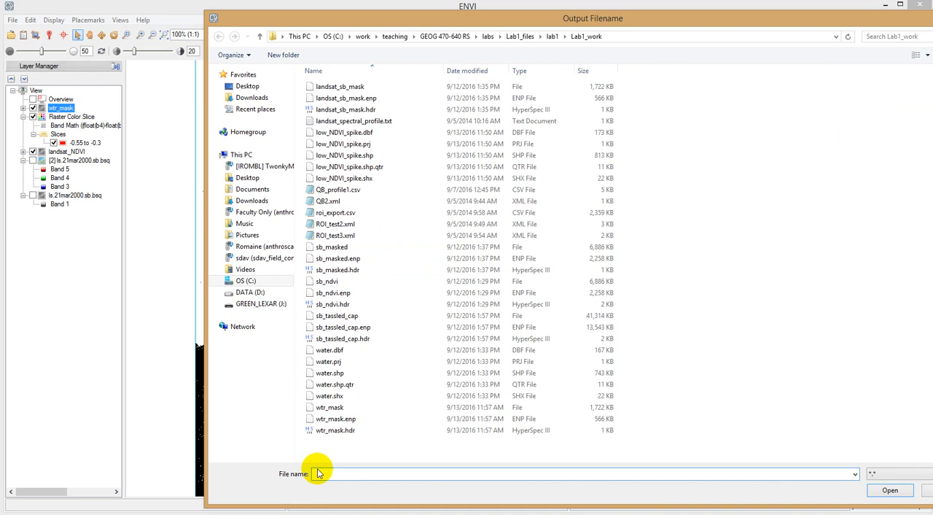
{"action": "type", "text": "masked_ndvi"}
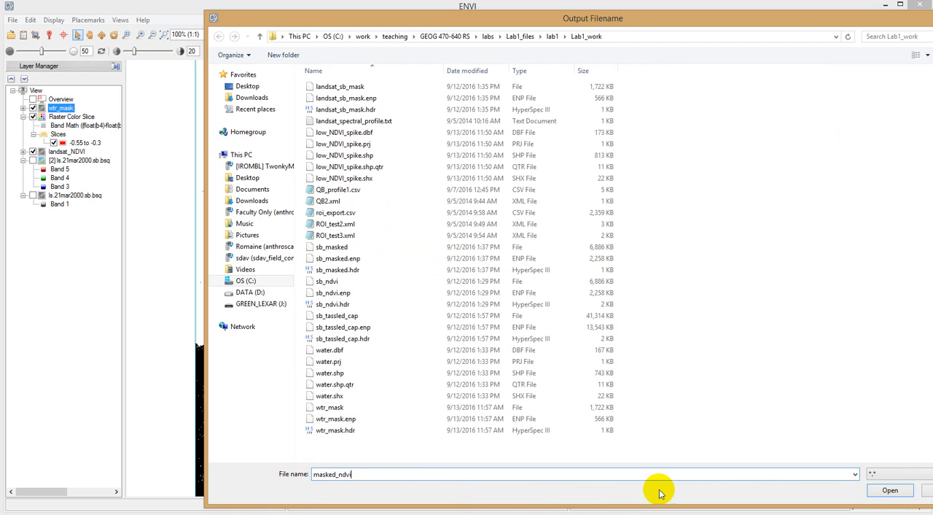
{"action": "left_click", "coordinate": [889, 491]}
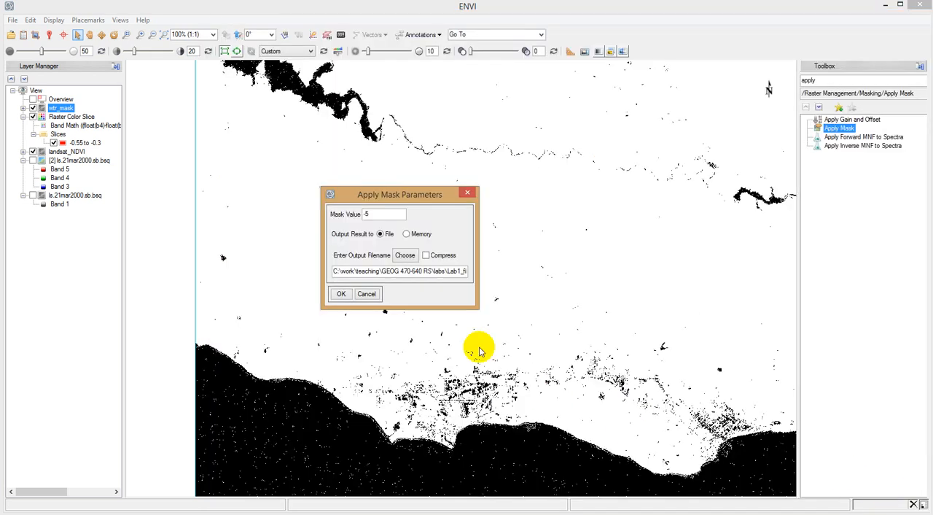
{"action": "left_click", "coordinate": [346, 293]}
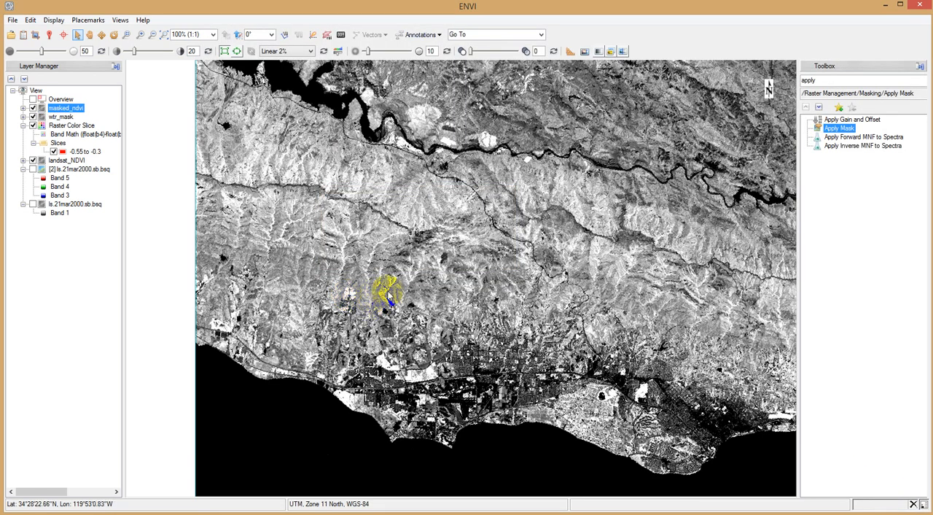
Step: Compare masked_ndvi with landsat_NDVI, leaving only masked_ndvi displayed, and inspect its pixel values with Cursor Value
{"action": "left_click", "coordinate": [49, 35]}
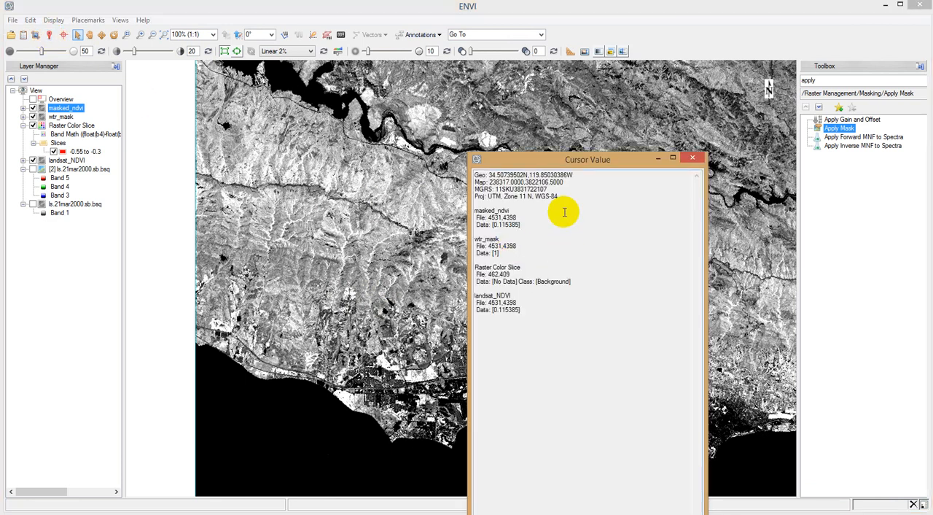
{"action": "left_click_drag", "start_coordinate": [583, 155], "coordinate": [722, 80]}
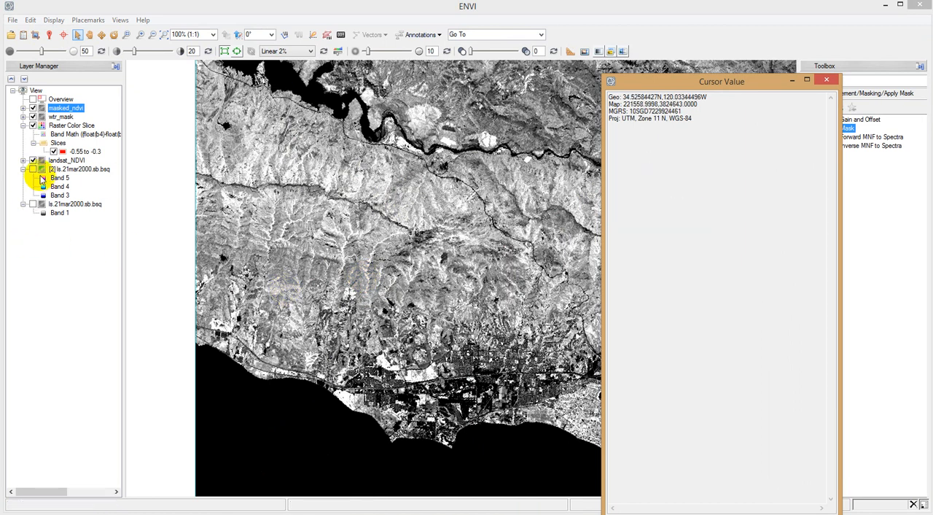
{"action": "left_click", "coordinate": [33, 117]}
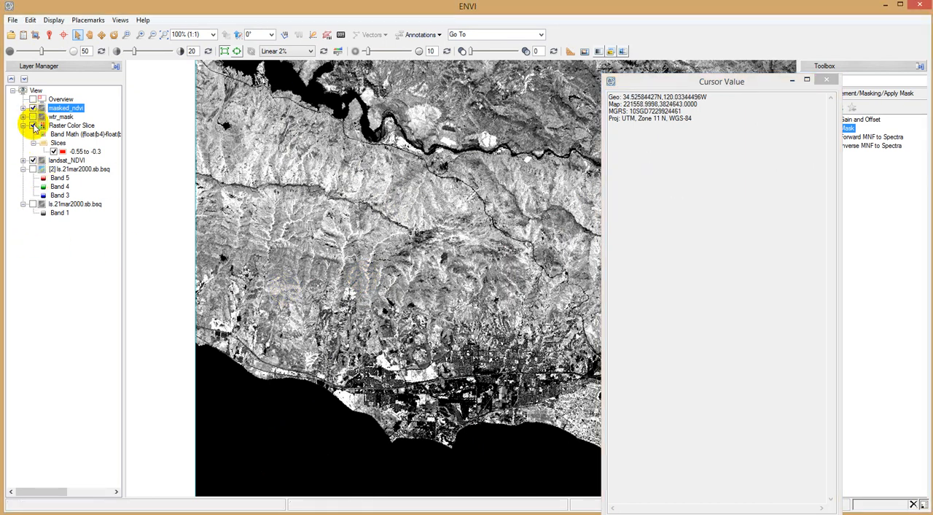
{"action": "left_click", "coordinate": [33, 125]}
{"action": "left_click", "coordinate": [32, 107]}
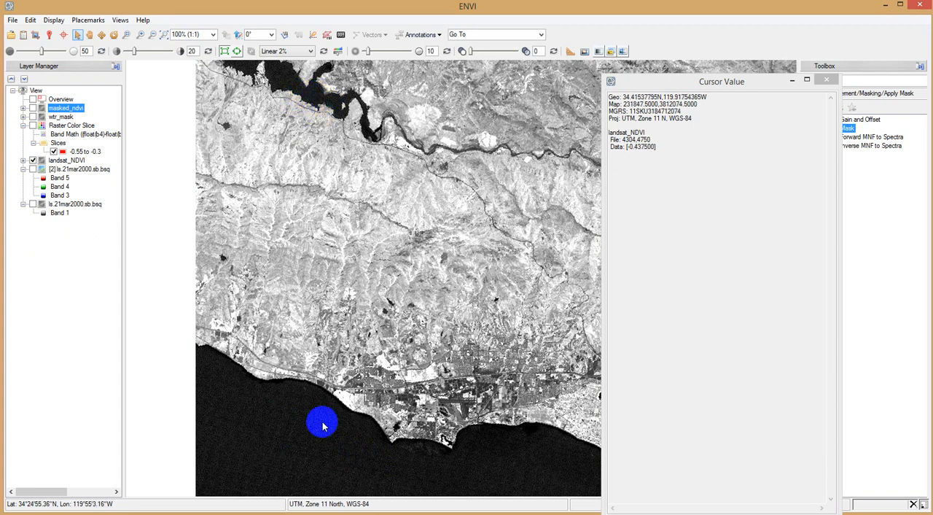
{"action": "left_click", "coordinate": [33, 107]}
{"action": "left_click", "coordinate": [33, 160]}
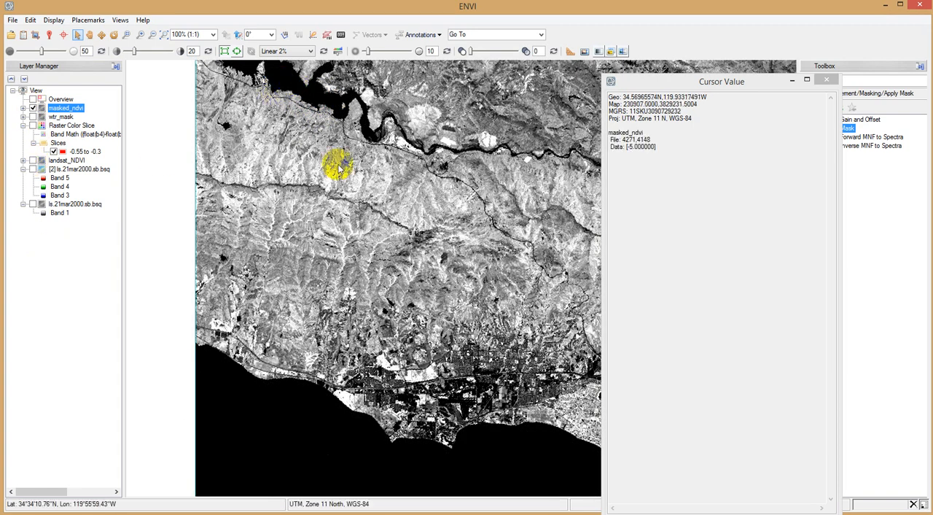